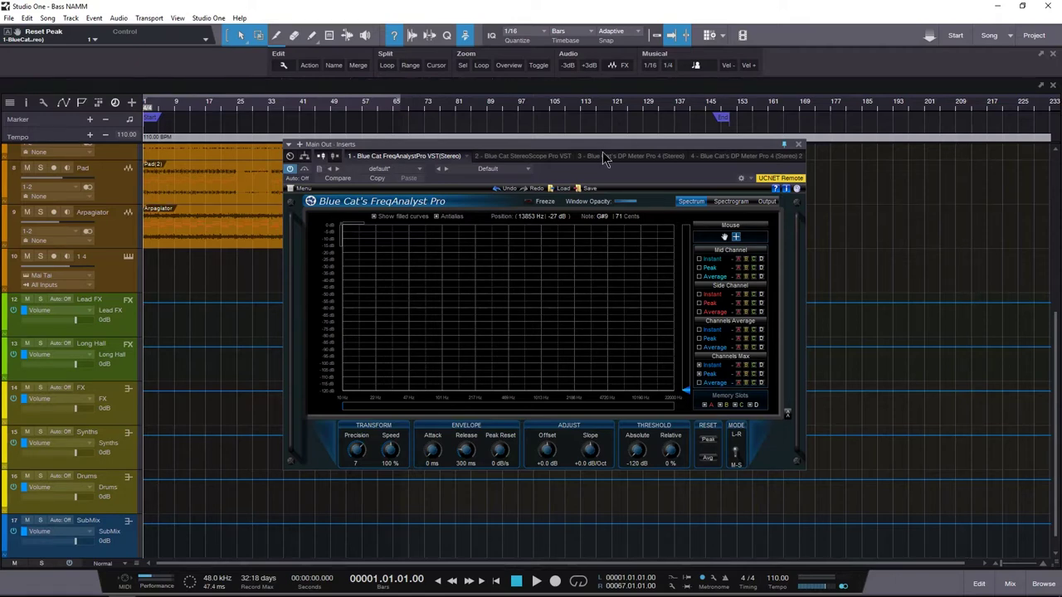
# Move the Main Out Inserts window holding FreqAnalyst Pro slightly up and right, clear of the tracks
pyautogui.moveTo(587, 148); pyautogui.dragTo(629, 126)
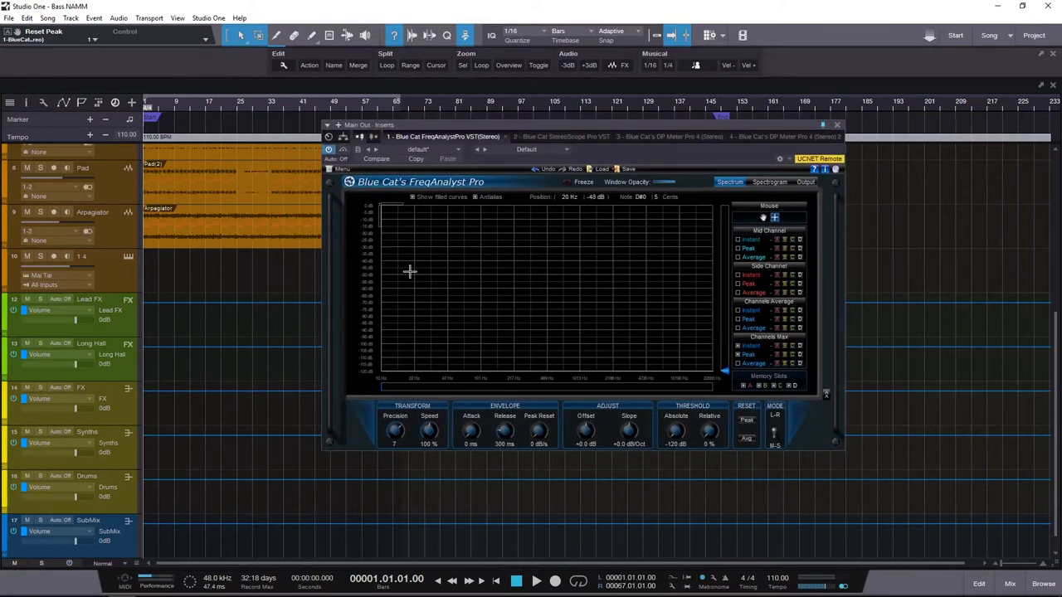
# Start the song and nudge the Precision knob to smooth the live spectrum
pyautogui.press('space')
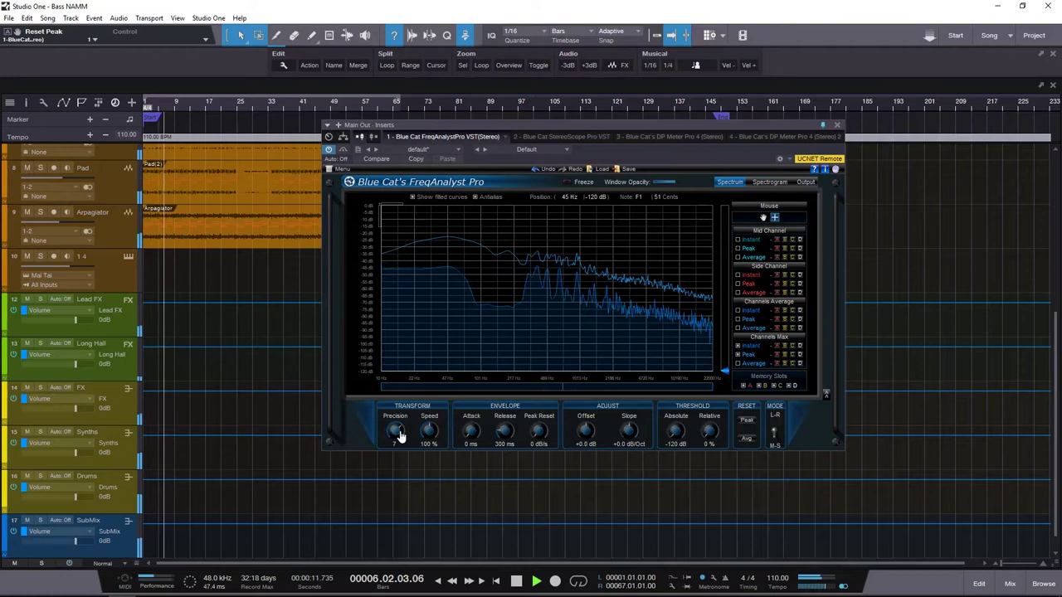
pyautogui.moveTo(402, 438)
pyautogui.mouseDown()
pyautogui.moveTo(389, 446)
pyautogui.moveTo(388, 478)
pyautogui.moveTo(401, 434)
pyautogui.mouseUp()
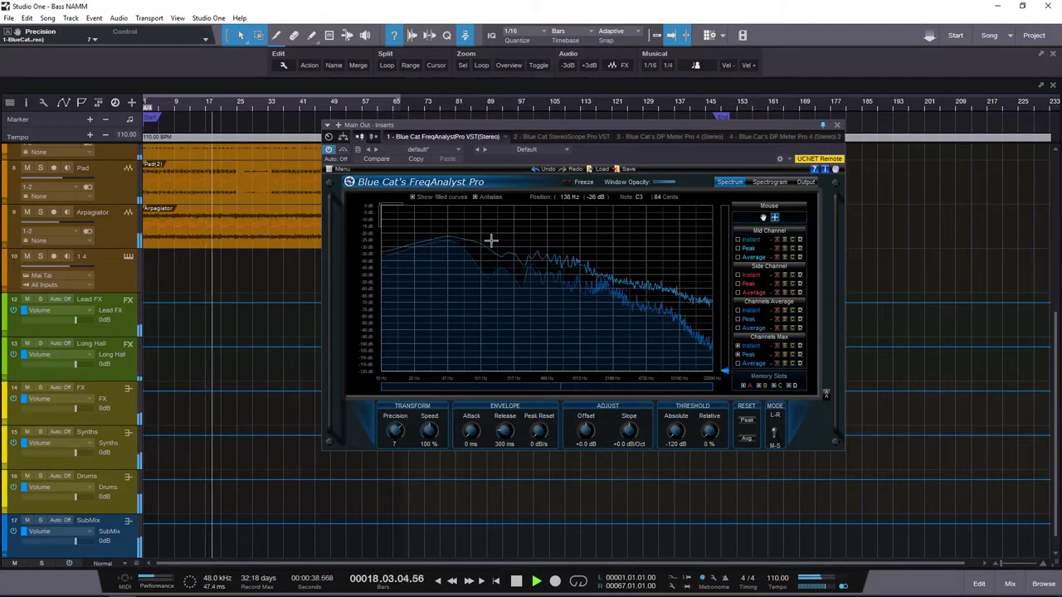
# Turn Attack to about 570 ms, Release to 1881 ms and Peak Reset to 37 dB/s
pyautogui.moveTo(470, 437); pyautogui.dragTo(483, 408)
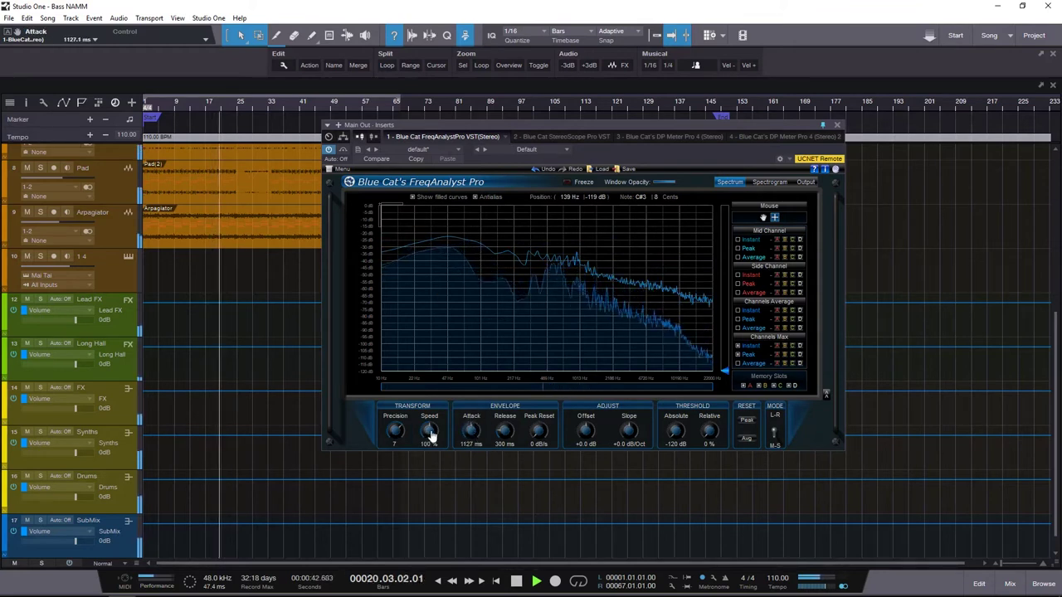
pyautogui.moveTo(512, 438); pyautogui.dragTo(477, 448)
pyautogui.click(539, 433)
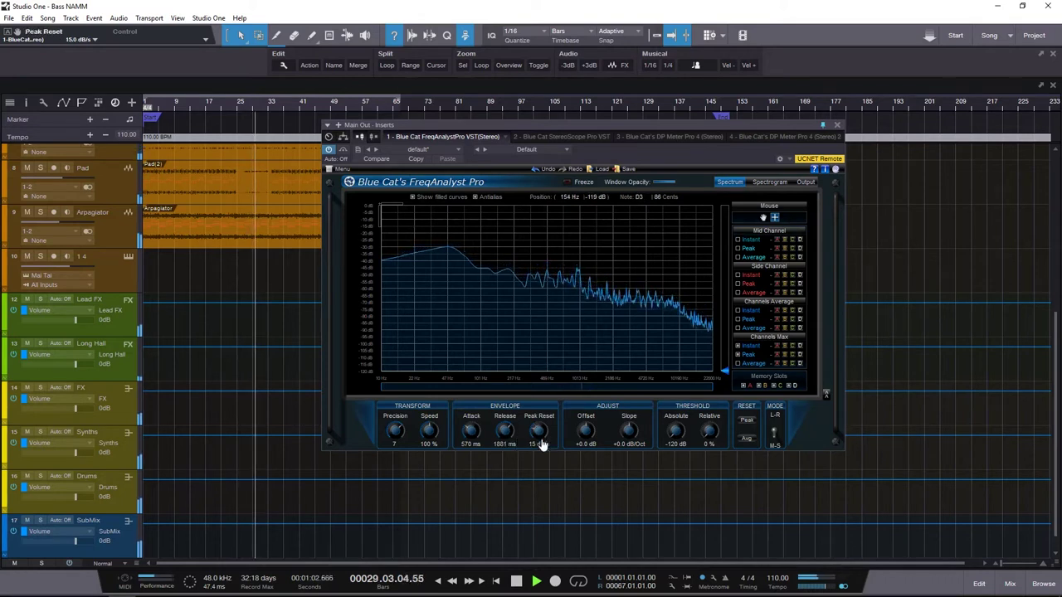
pyautogui.moveTo(540, 441); pyautogui.dragTo(493, 372)
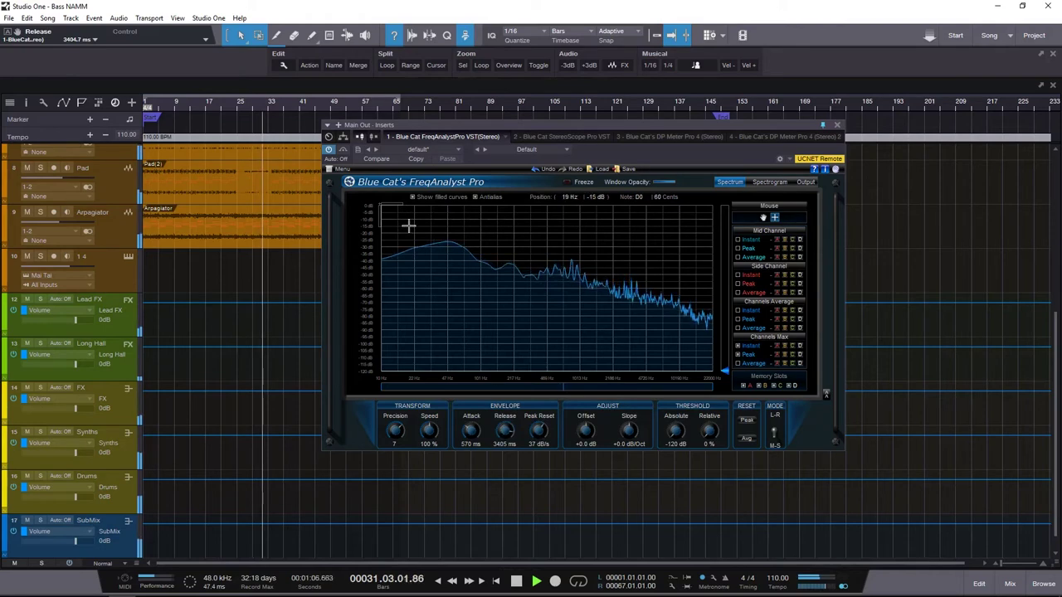
# Zoom the graph into the low frequencies and back out, stop playback, and untick Freeze
pyautogui.moveTo(408, 226); pyautogui.dragTo(501, 273)
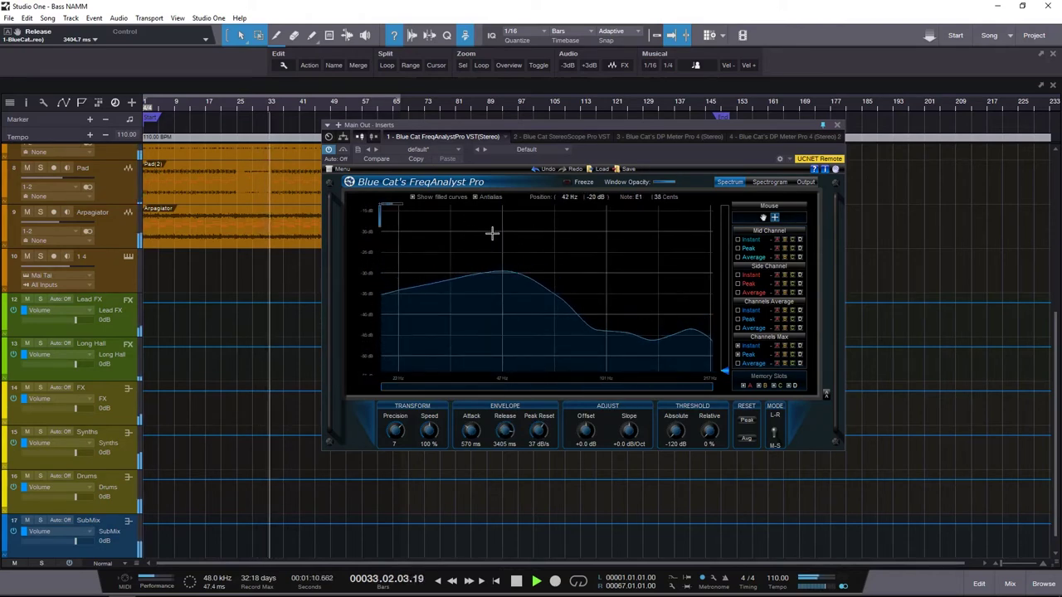
pyautogui.scroll(2, 526, 260)
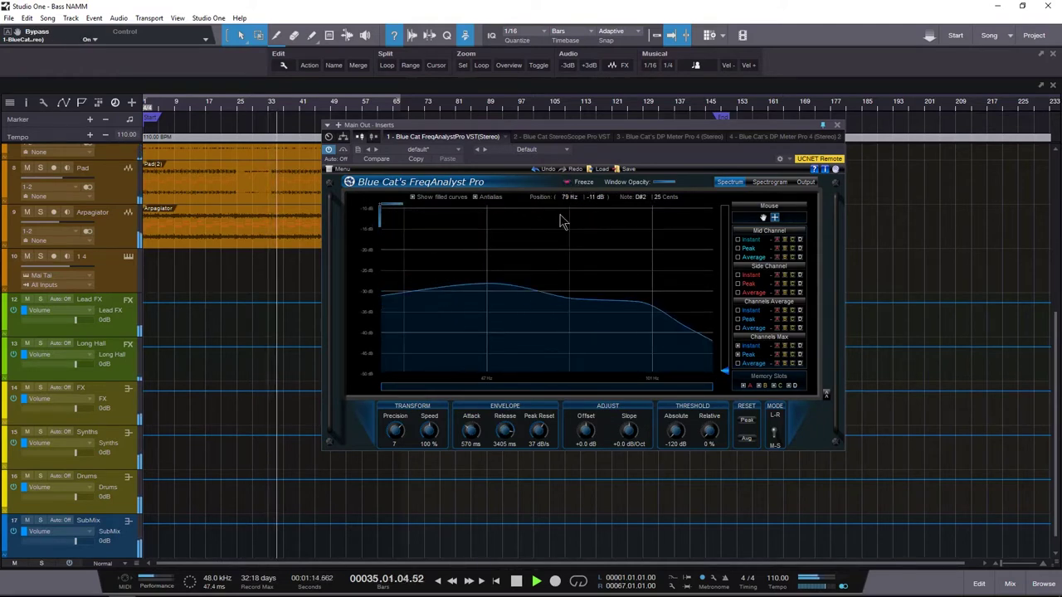
pyautogui.press('space')
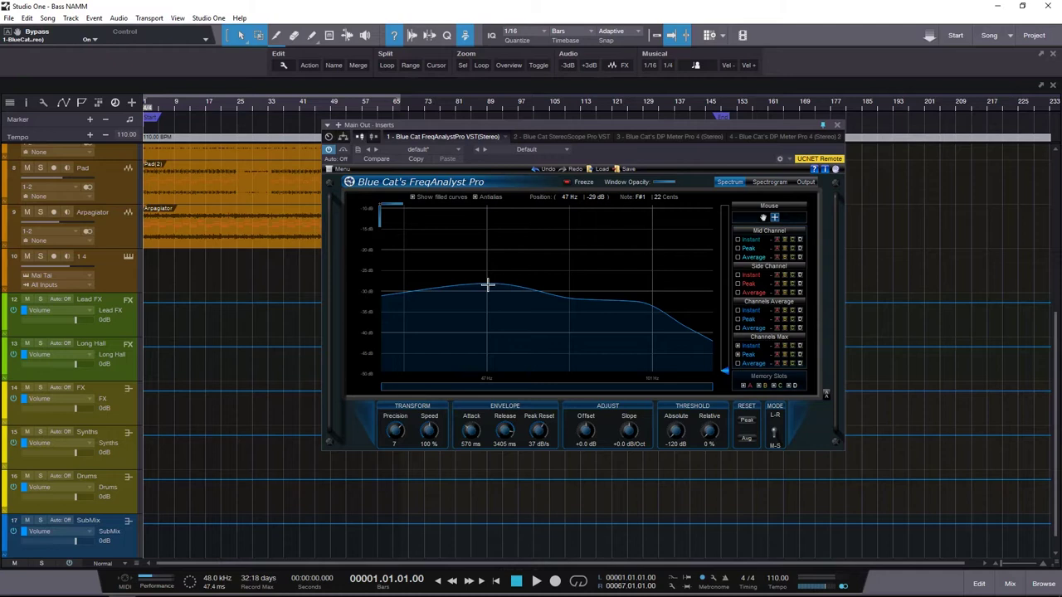
pyautogui.scroll(-5, 488, 284)
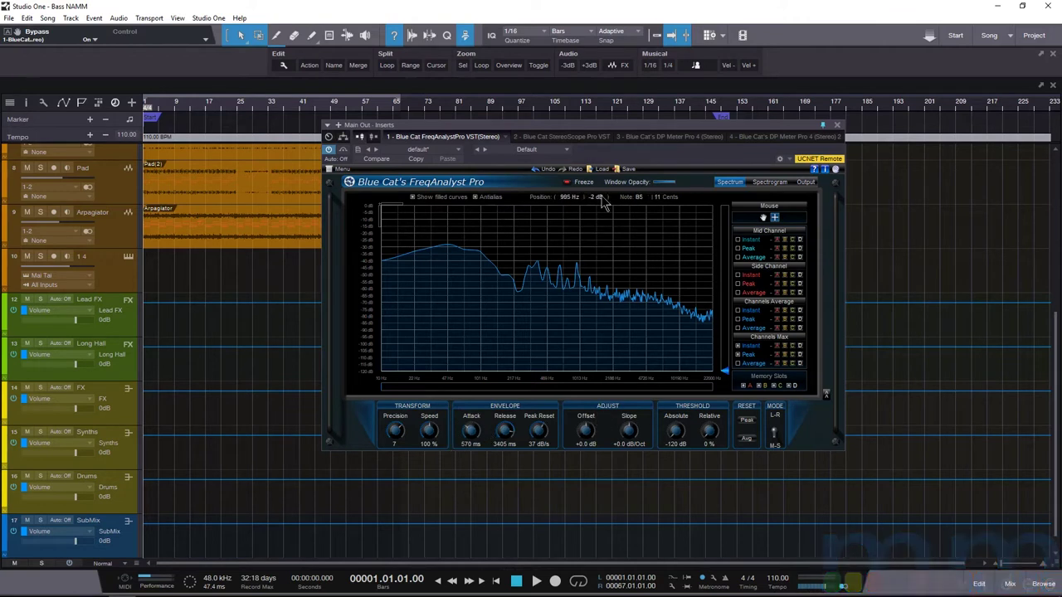
pyautogui.click(566, 183)
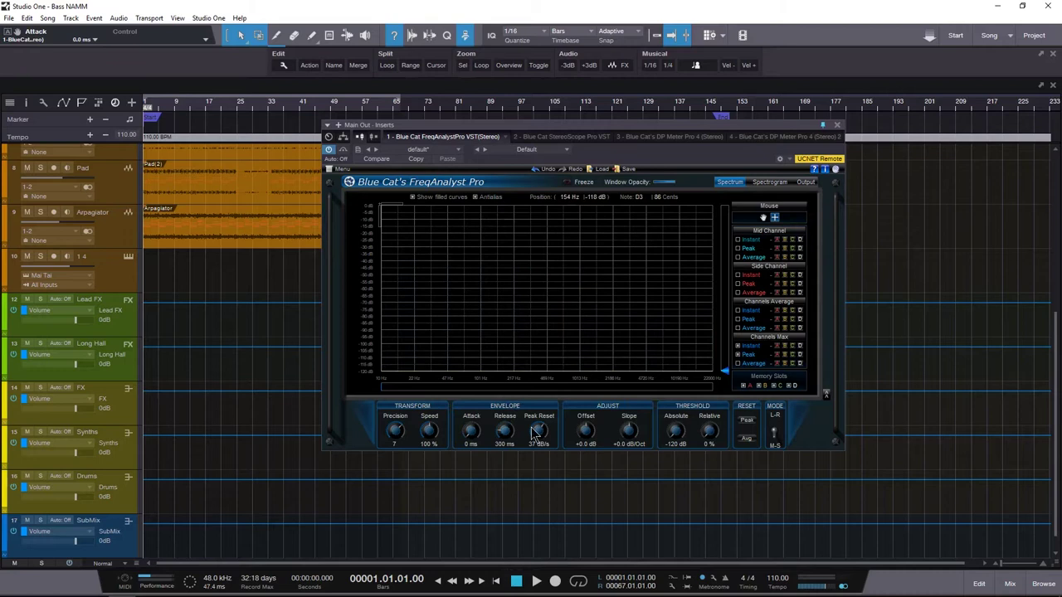
# Resume playback, return Offset and Slope to +0.0, and reset the Peak and Avg curves
pyautogui.scroll(-7, 584, 432)
pyautogui.press('space')
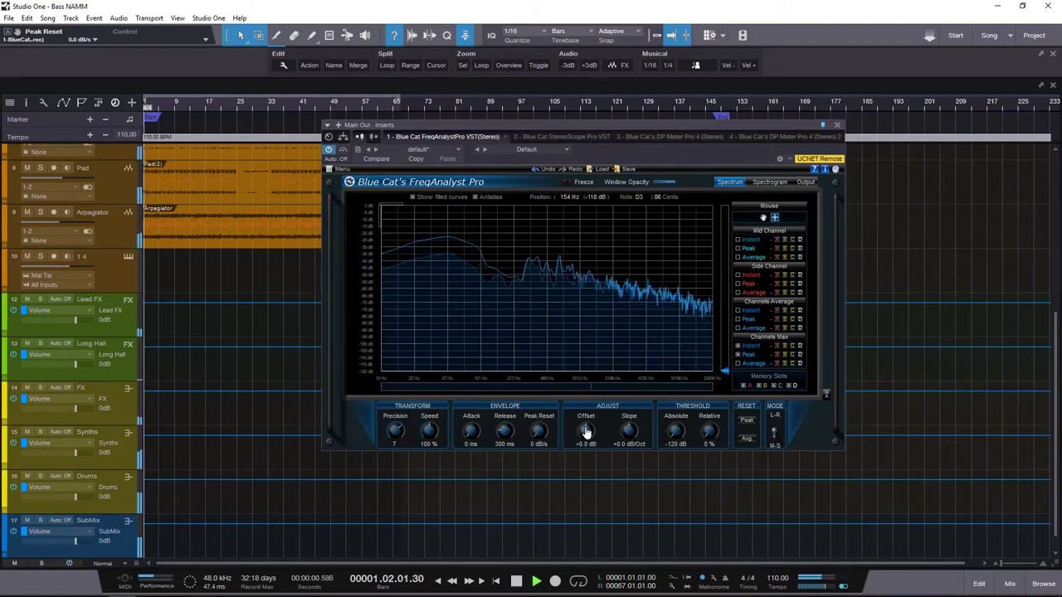
pyautogui.moveTo(585, 435); pyautogui.dragTo(632, 462)
pyautogui.doubleClick(629, 431)
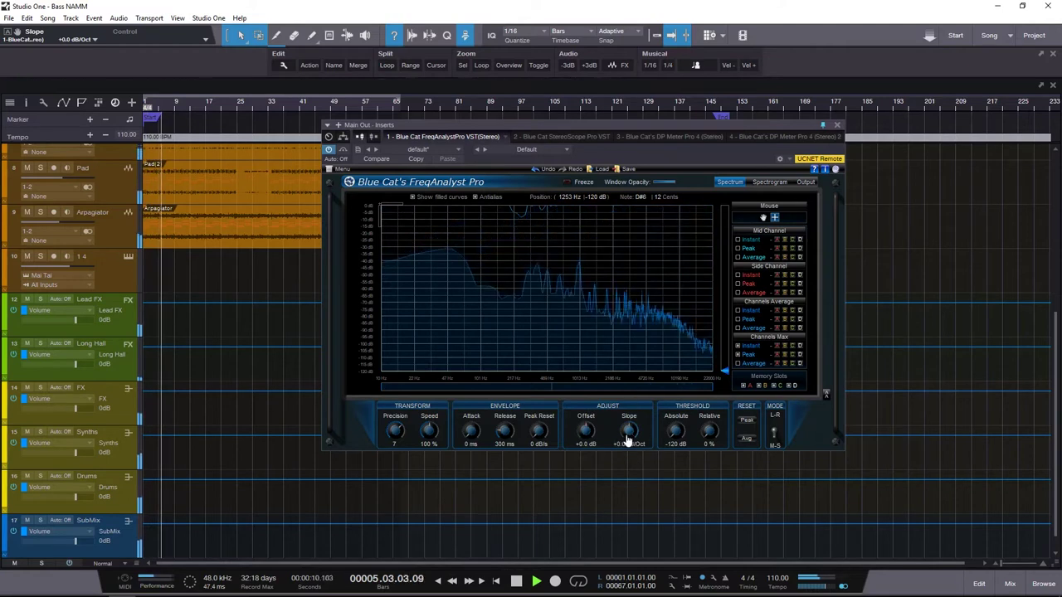
pyautogui.click(747, 420)
pyautogui.click(747, 440)
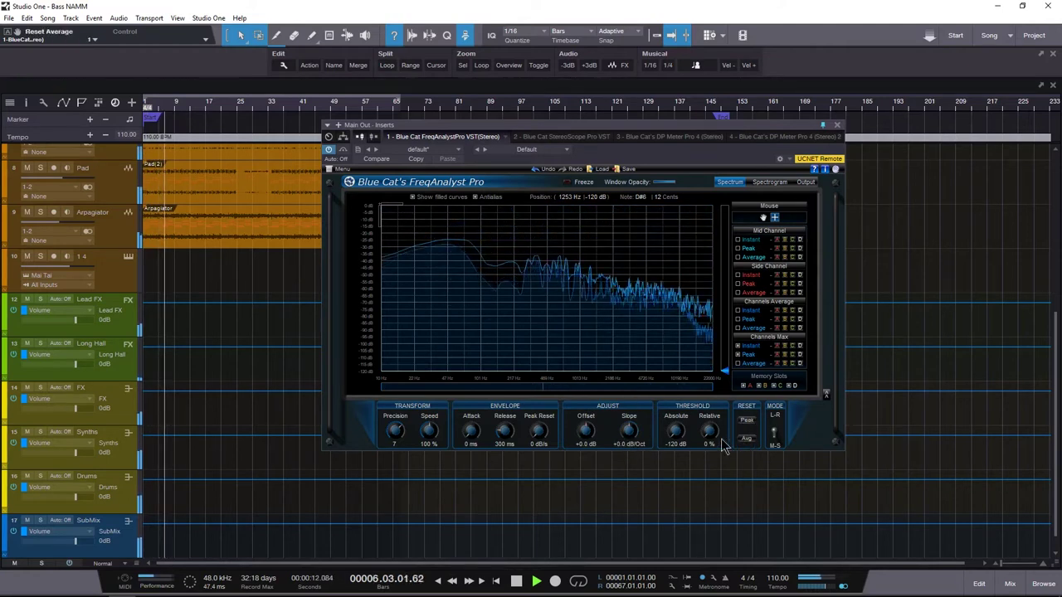
# Flip the Mode switch to L-R and back to M-S, then stop the song at its start
pyautogui.click(679, 437)
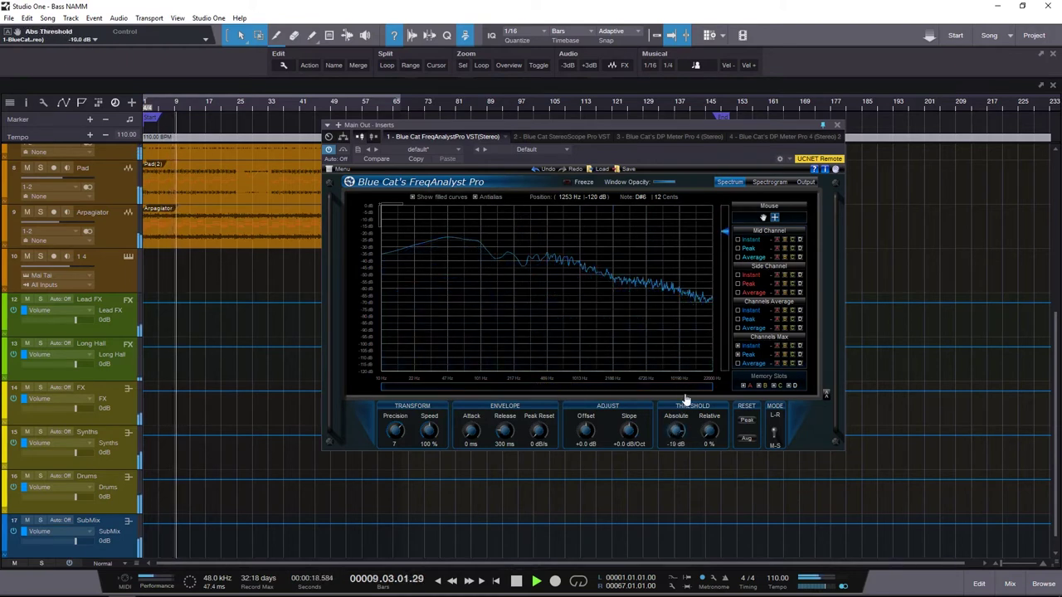
pyautogui.click(712, 437)
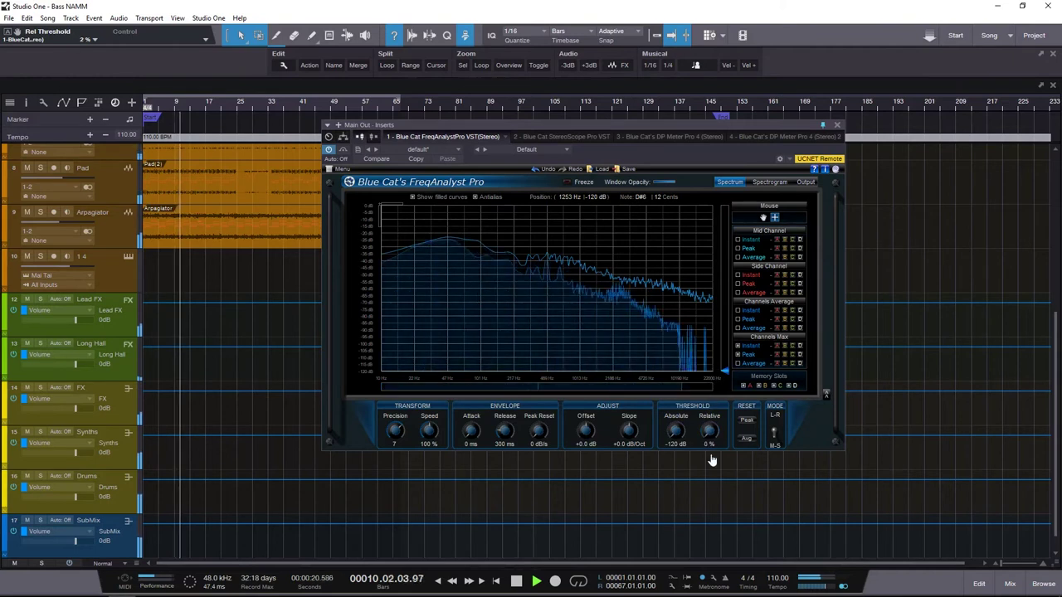
pyautogui.click(772, 441)
pyautogui.click(772, 437)
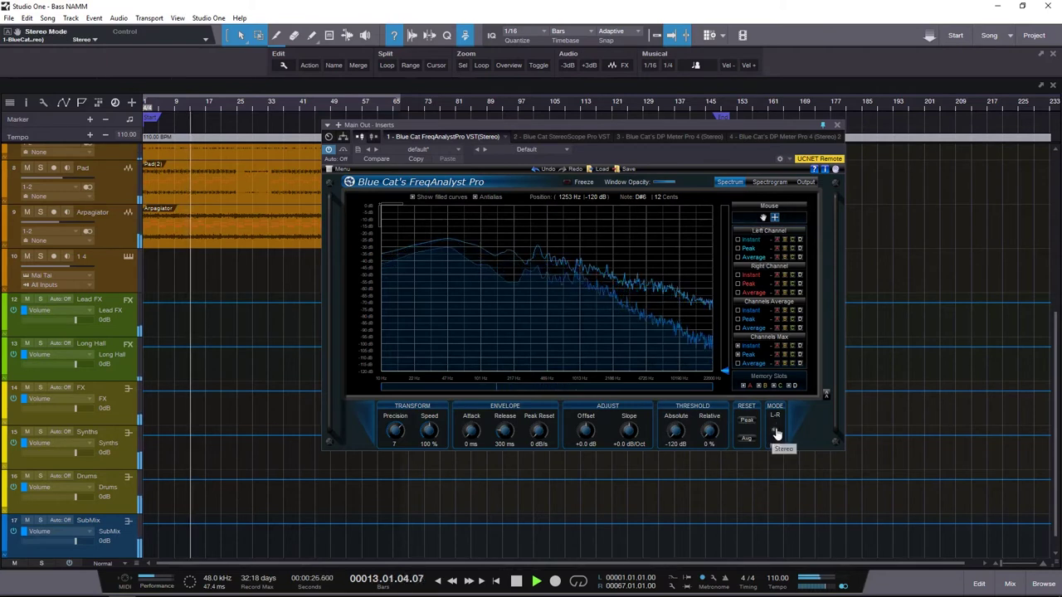
pyautogui.press('space')
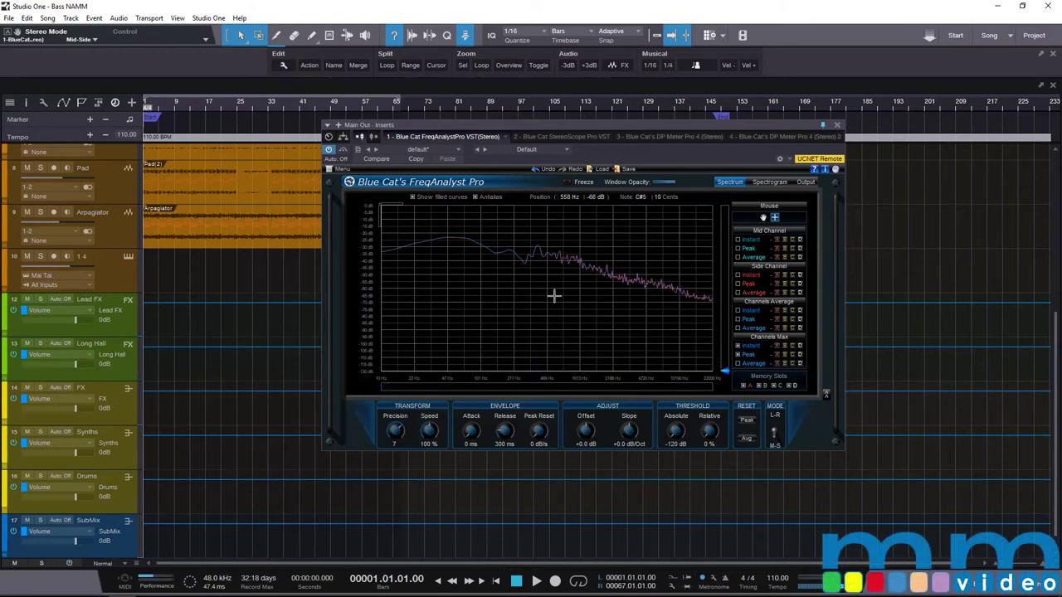
# Hit the Peak reset twice and the Avg reset, then switch to the Spectrogram tab
pyautogui.click(746, 425)
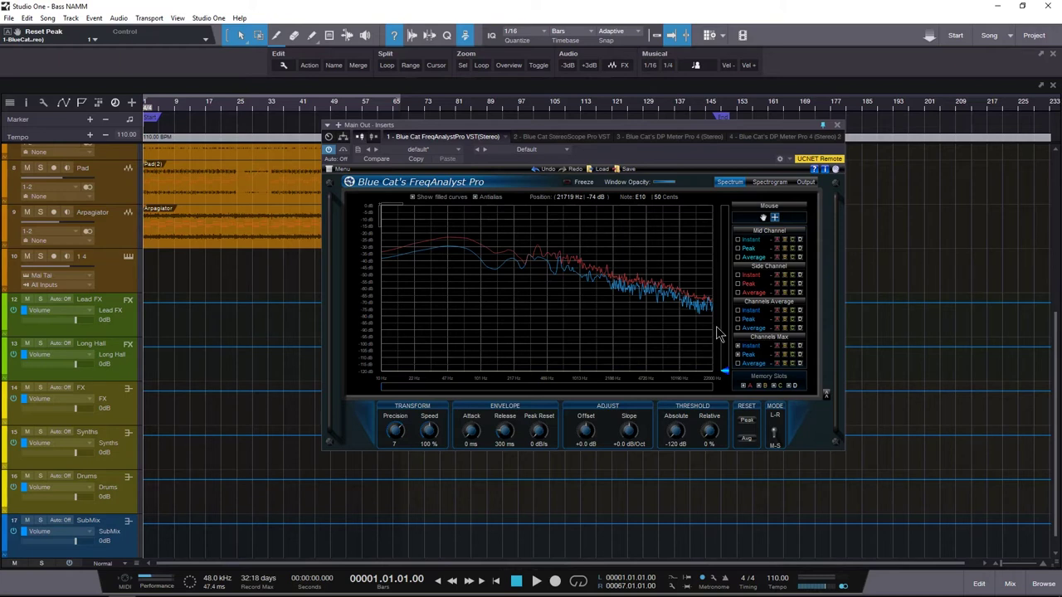
pyautogui.click(748, 422)
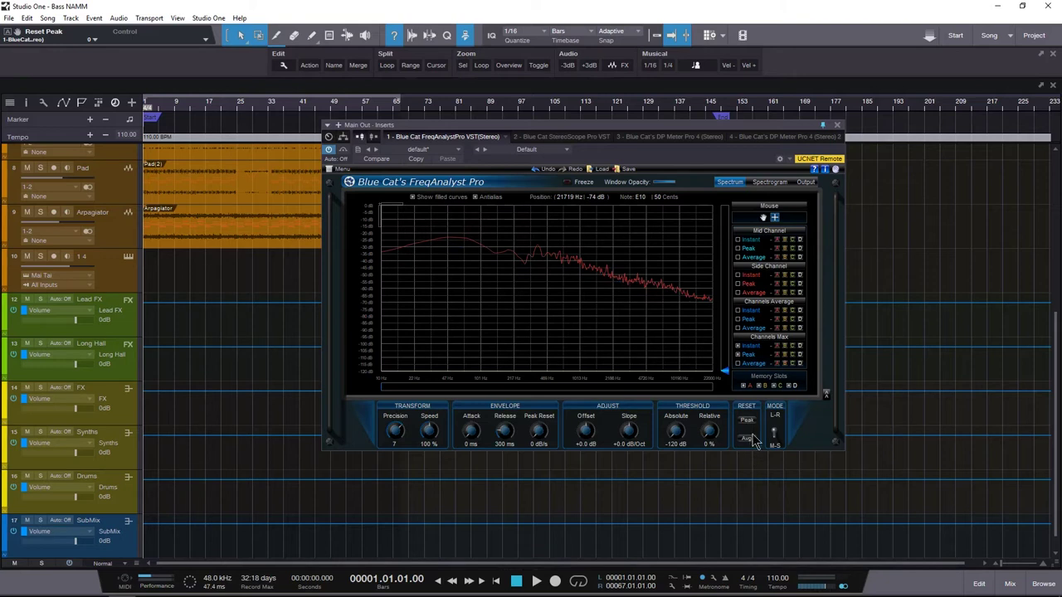
pyautogui.click(778, 355)
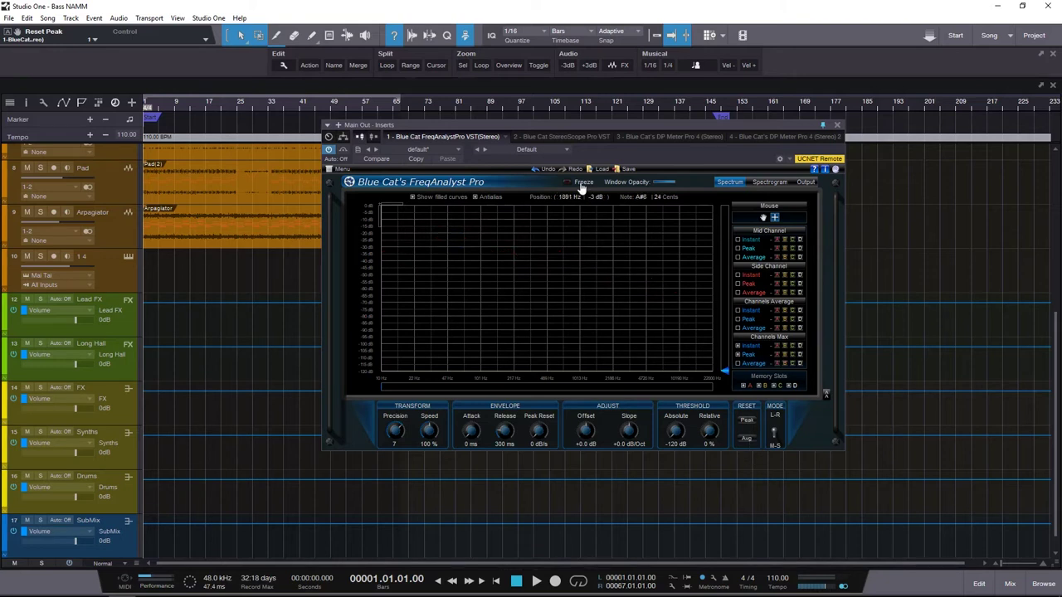
pyautogui.click(769, 182)
# Play the song, rotate the 3D spectrogram, zoom frequency into the lows and stretch time to about 6 s
pyautogui.press('space')
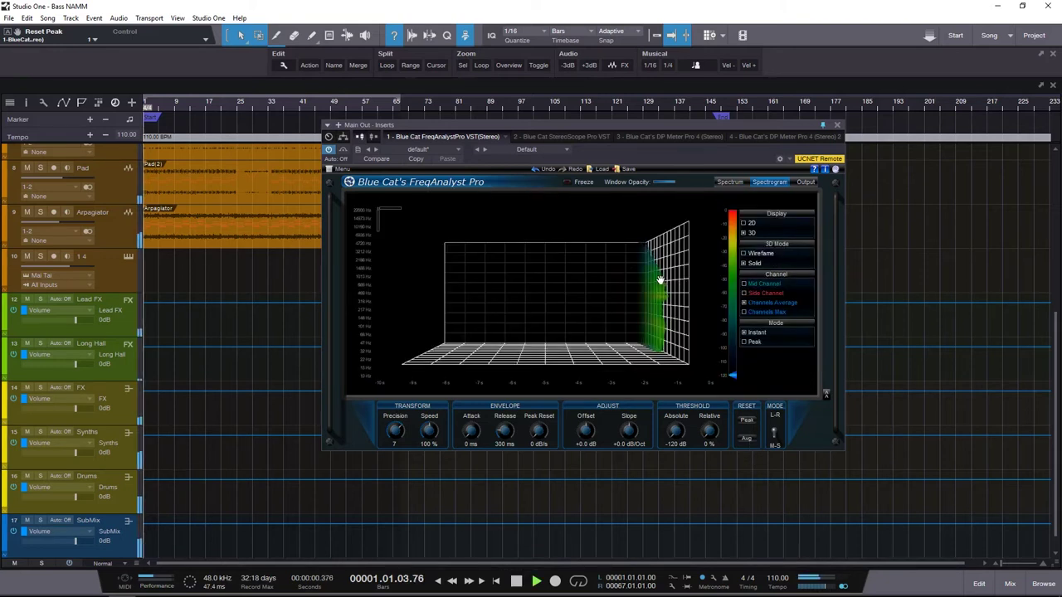
pyautogui.moveTo(630, 273); pyautogui.dragTo(656, 295)
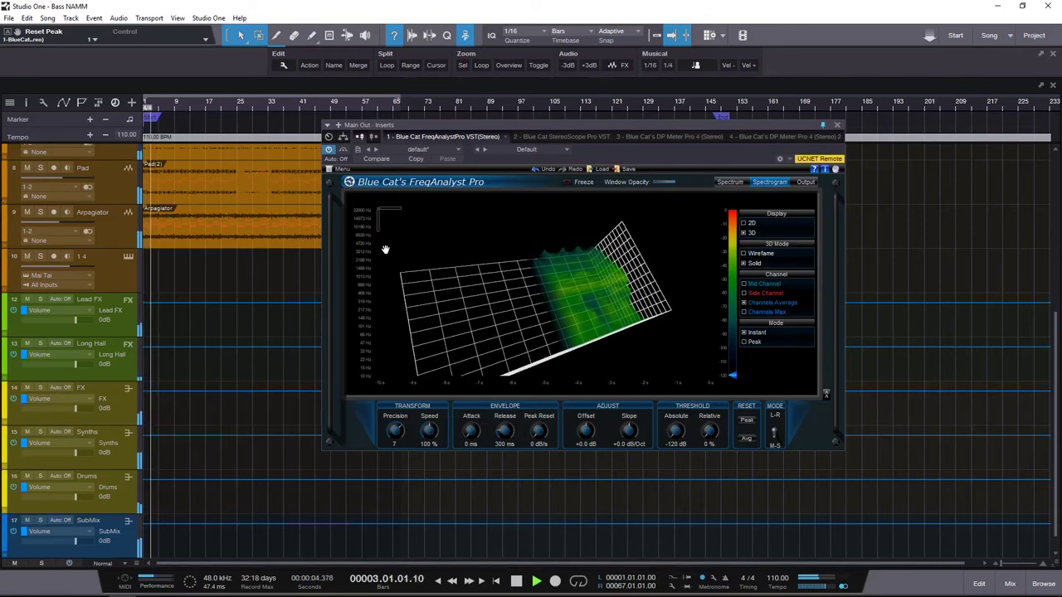
pyautogui.moveTo(376, 223); pyautogui.dragTo(384, 212)
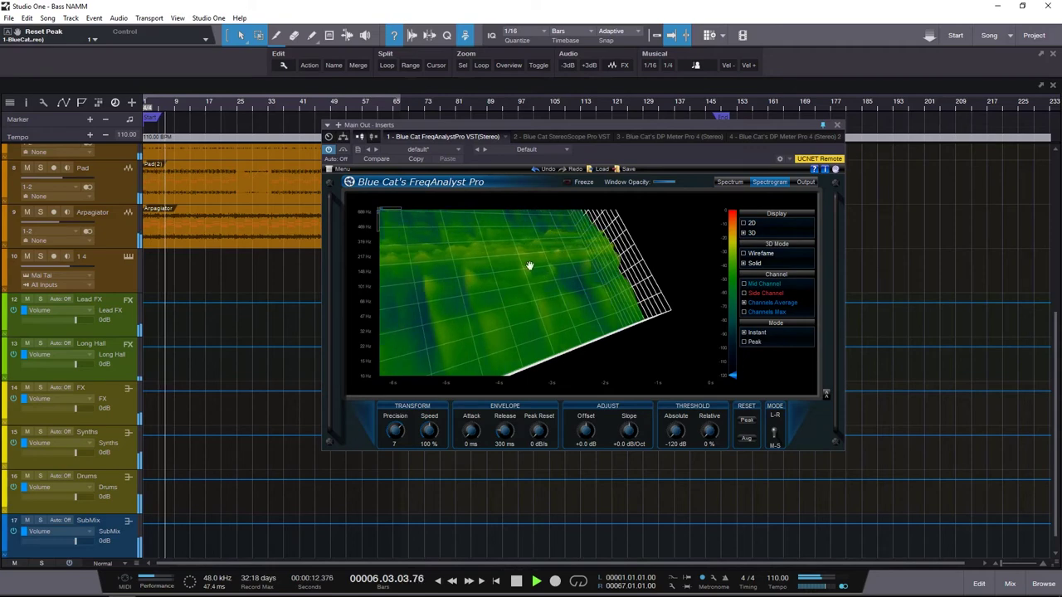
pyautogui.moveTo(529, 265); pyautogui.dragTo(450, 340)
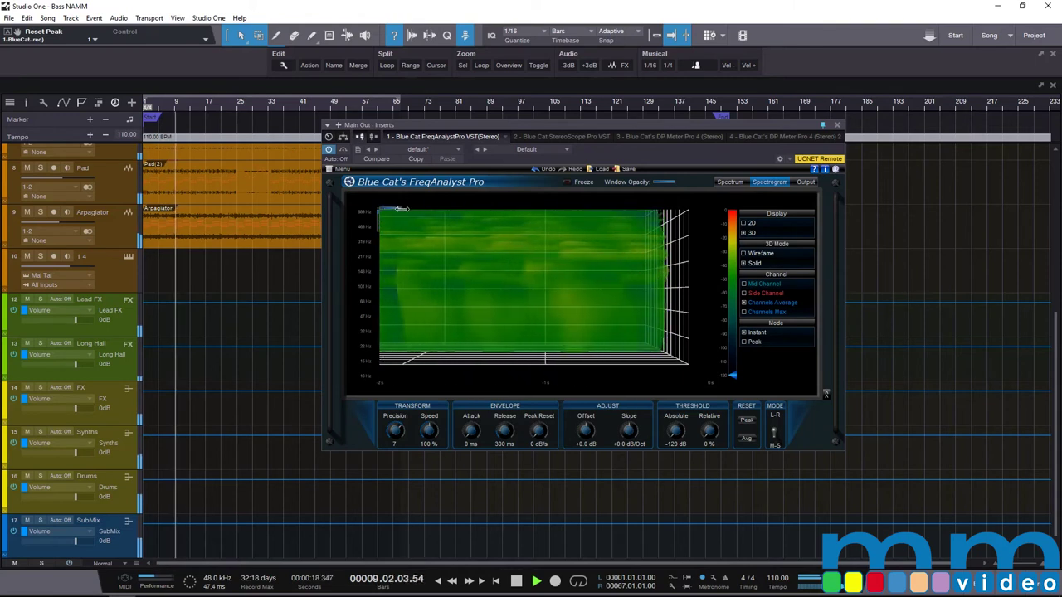
pyautogui.moveTo(401, 210); pyautogui.dragTo(383, 211)
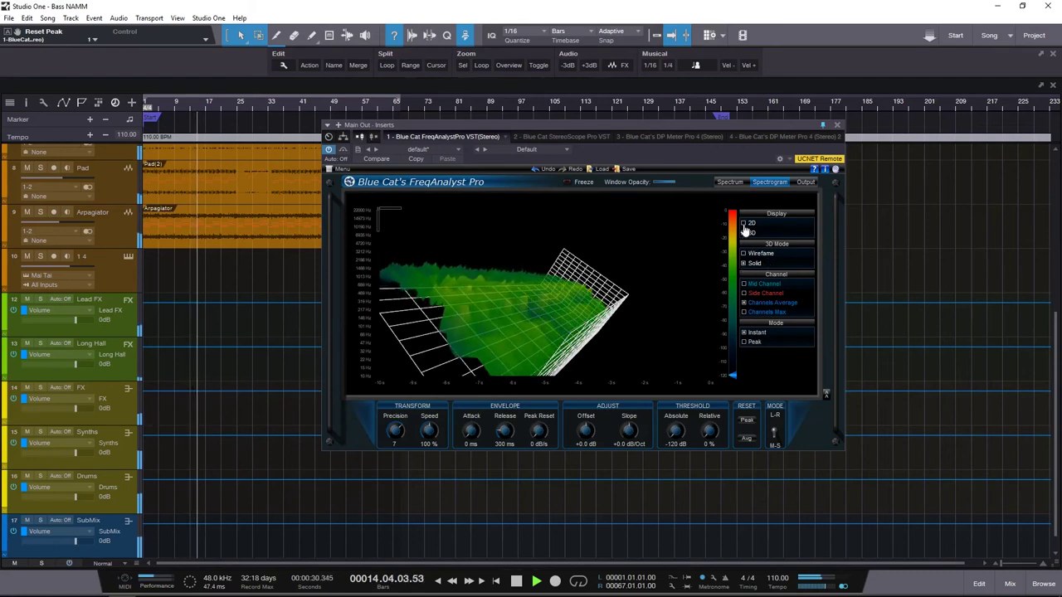
pyautogui.click(745, 224)
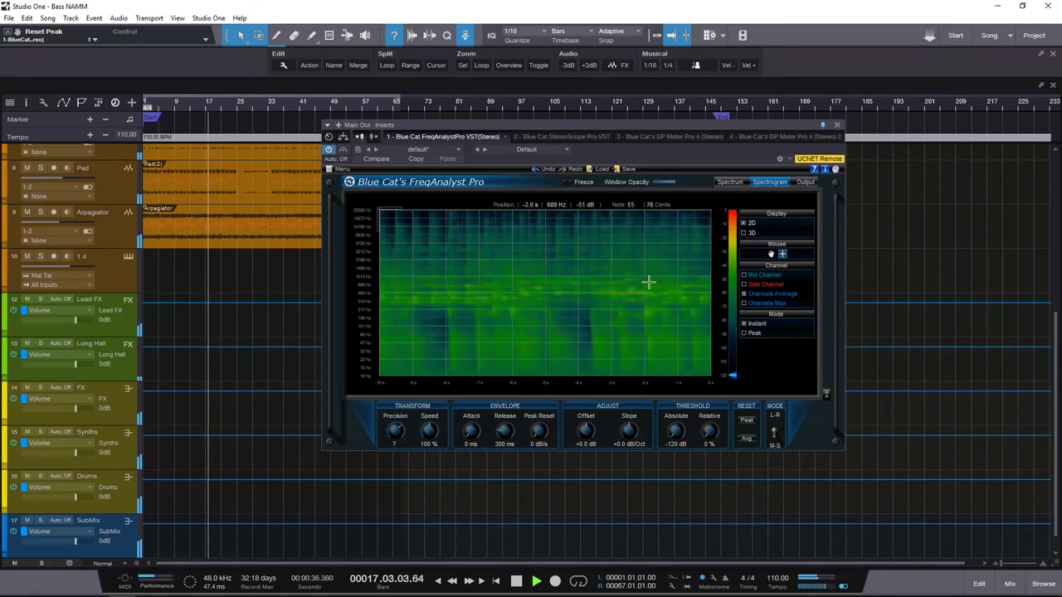
pyautogui.click(729, 182)
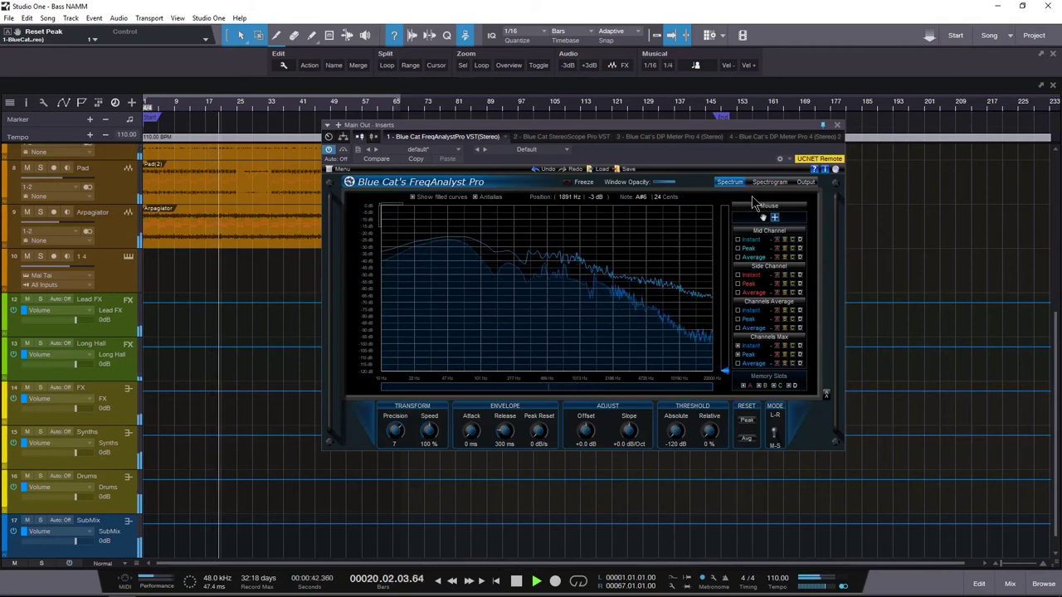
pyautogui.click(768, 182)
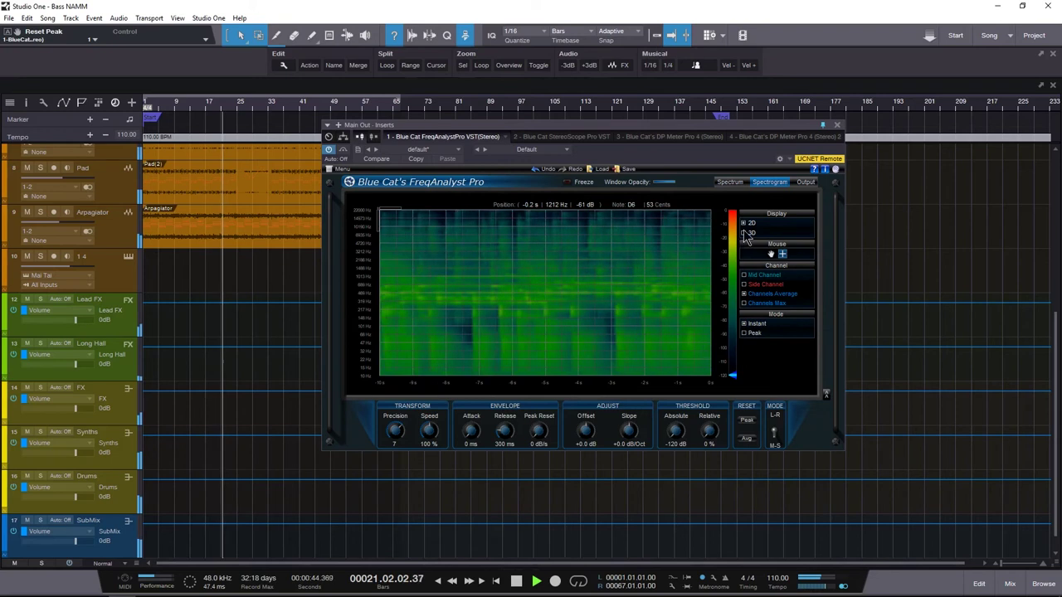
pyautogui.click(744, 233)
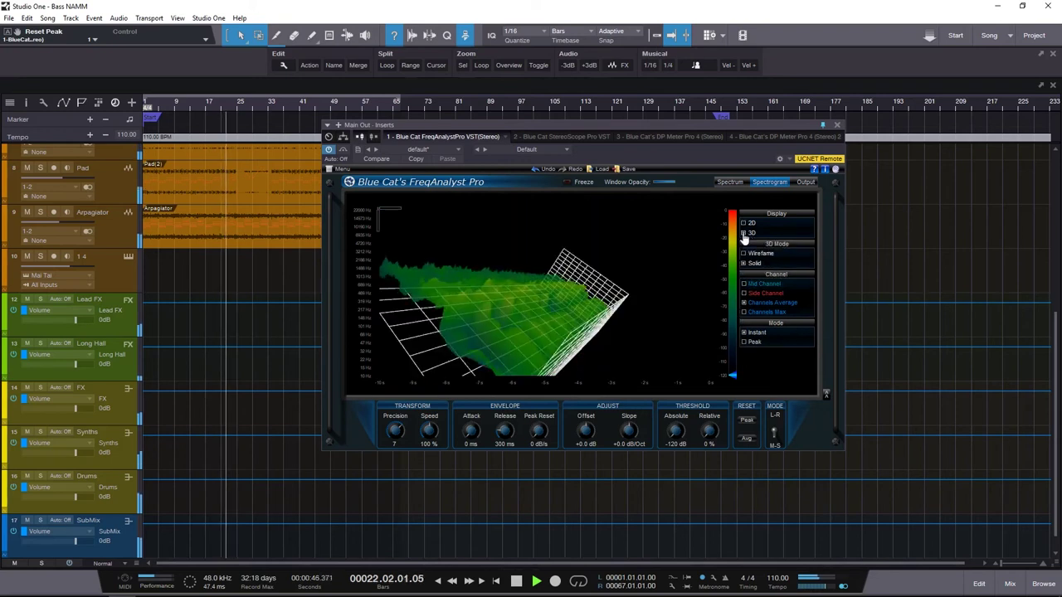
# View the Output pitch graphs, switch back to the Spectrum tab, and stop the song at its start
pyautogui.click(805, 183)
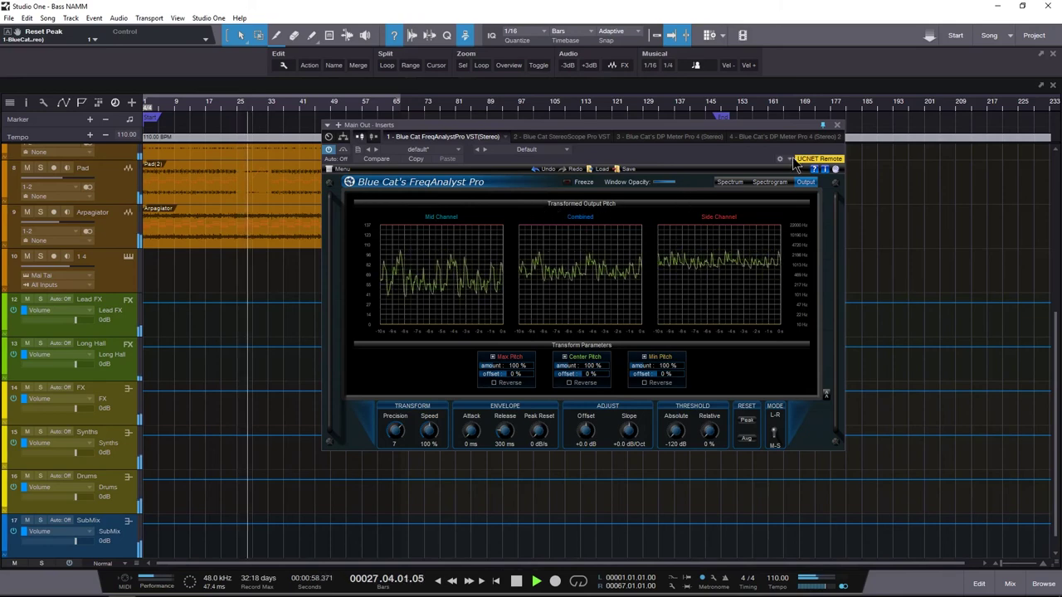
pyautogui.click(735, 182)
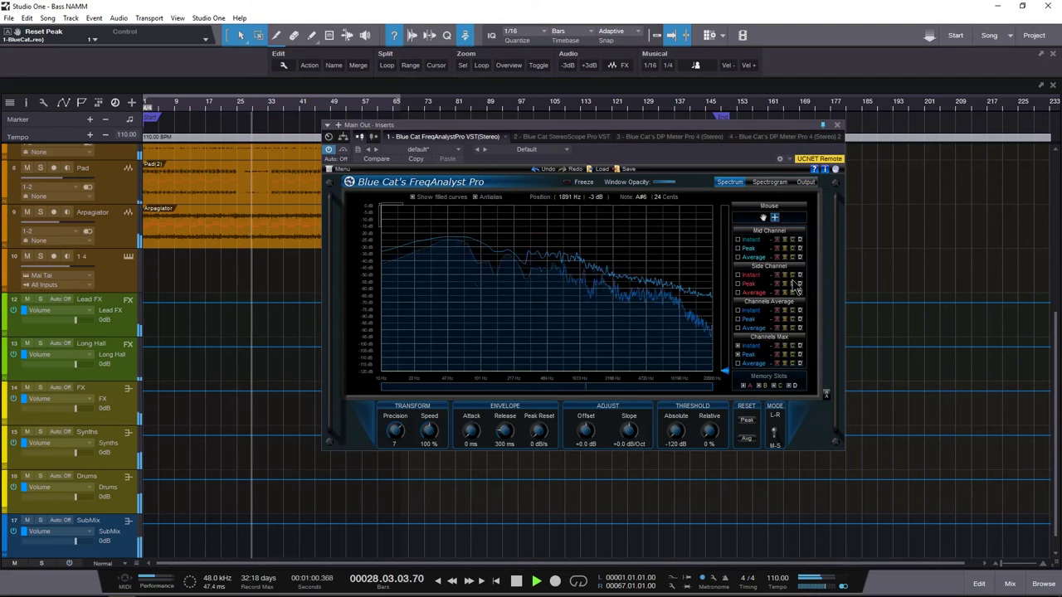
pyautogui.press('space')
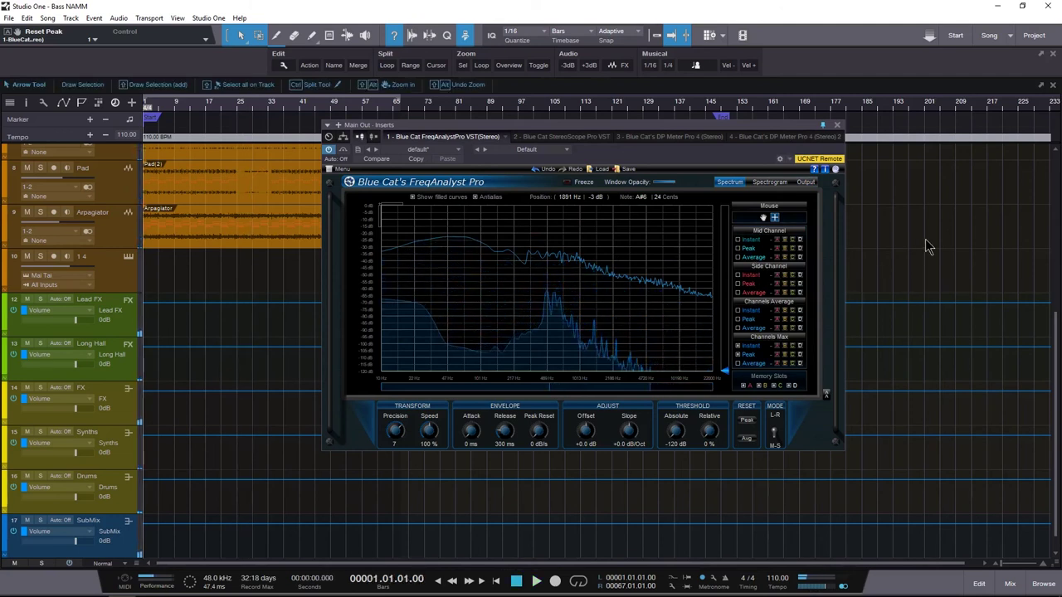